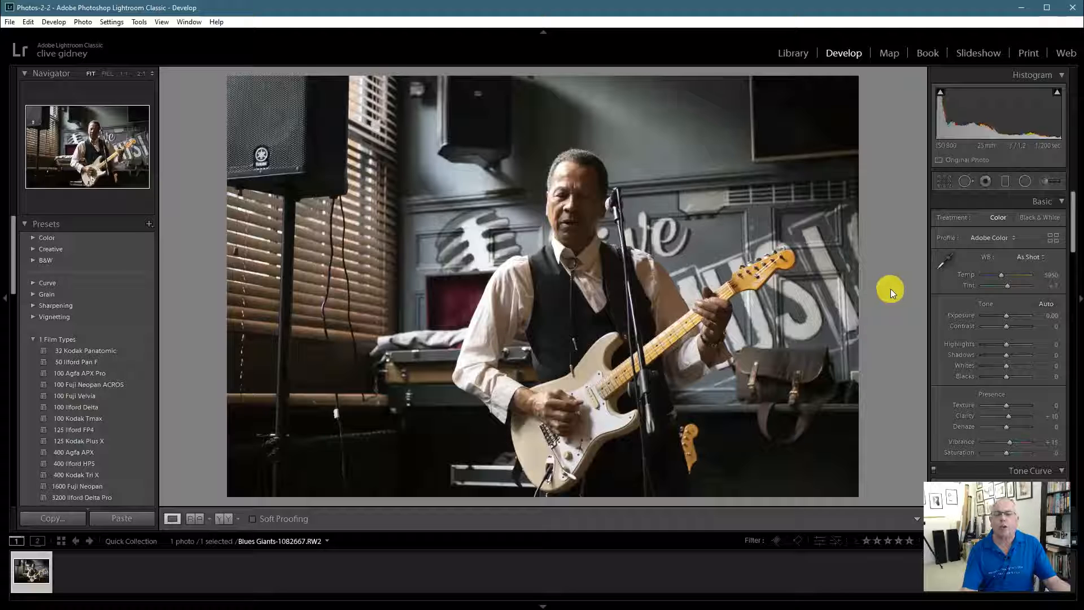
- Zoom to 2:1 on the singer's collar and tie, try Color noise reduction at 100, and set it to 15
left_click(124, 76)
left_click_drag(96, 153, 94, 142)
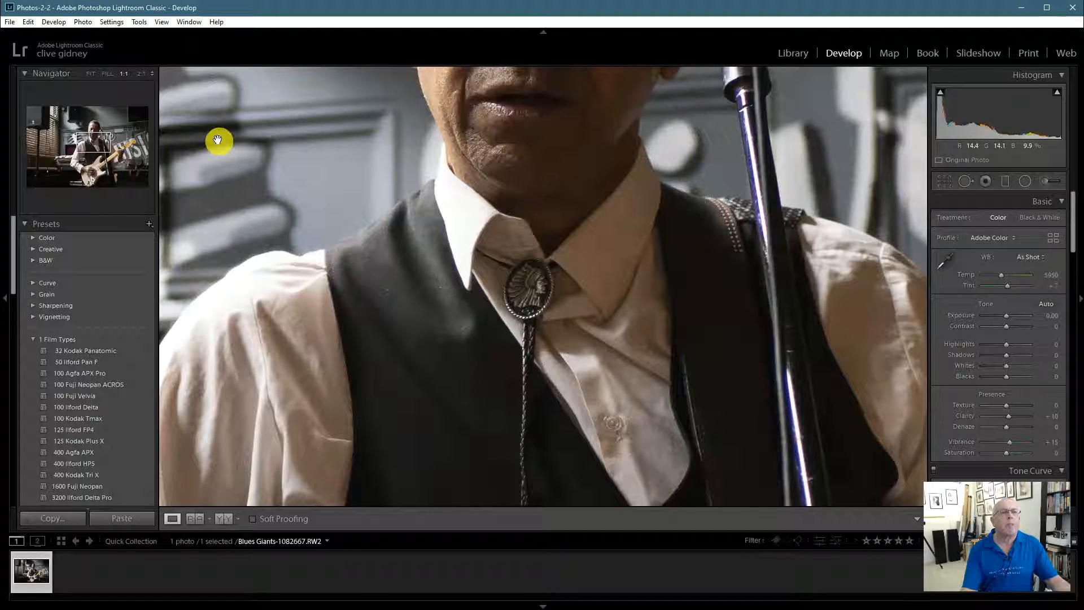
left_click(141, 75)
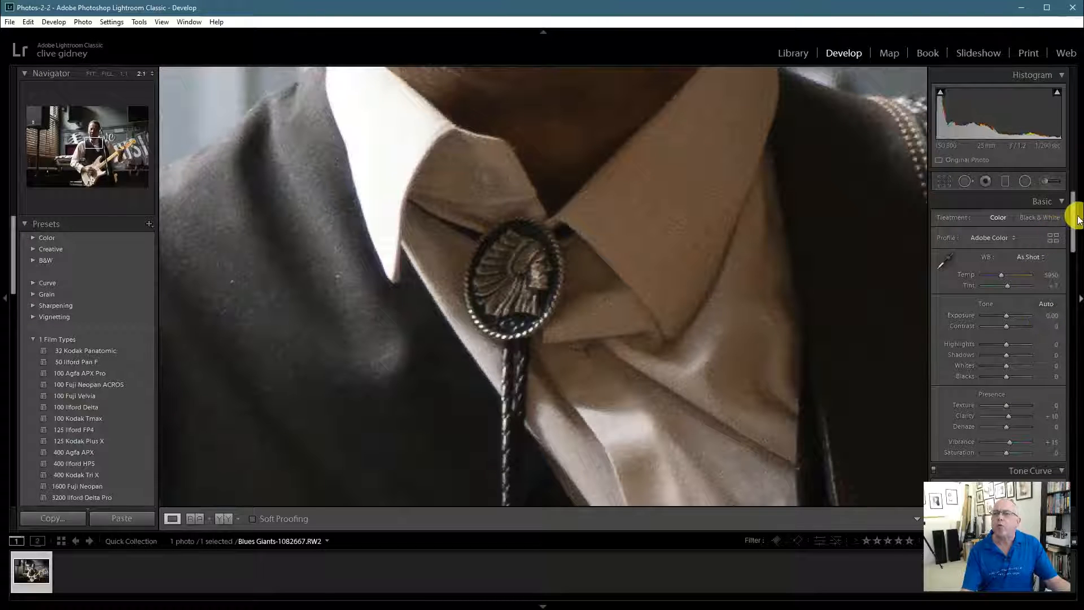
left_click_drag(1077, 219, 1078, 350)
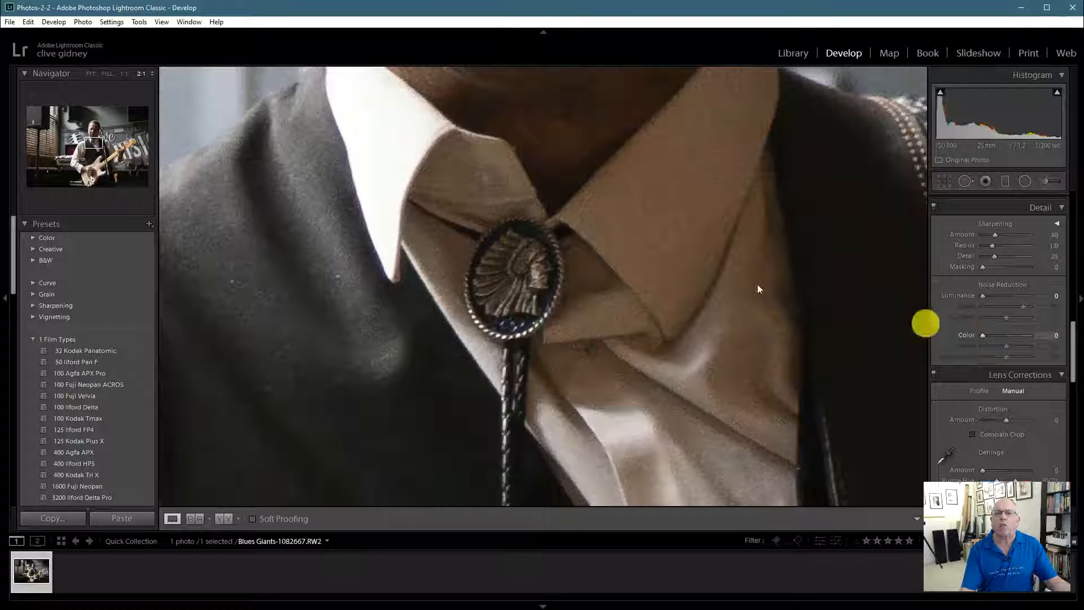
left_click_drag(982, 334, 1045, 341)
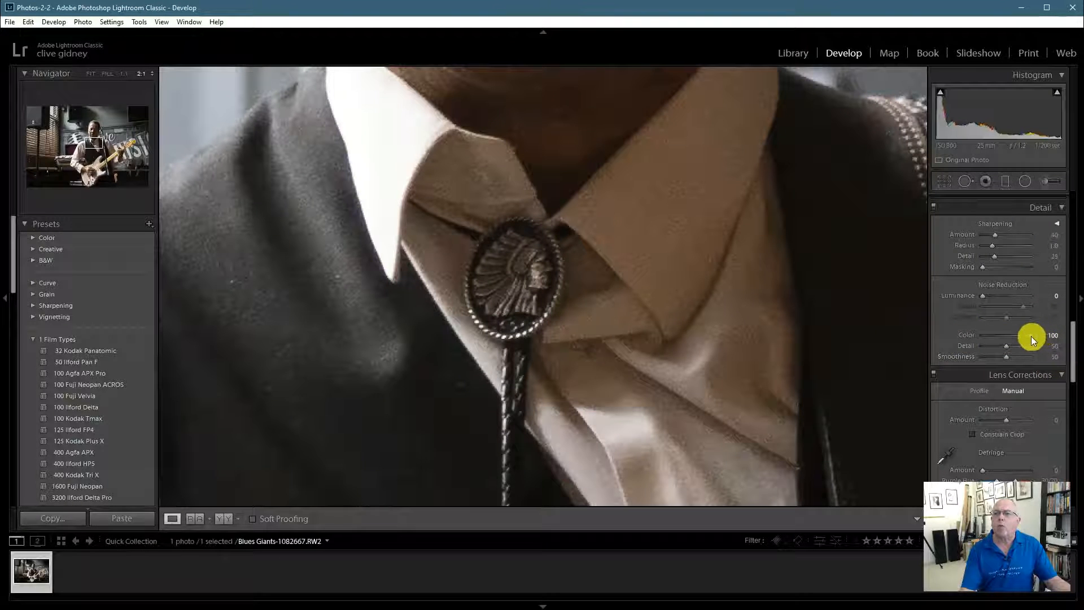
left_click_drag(1028, 338, 990, 338)
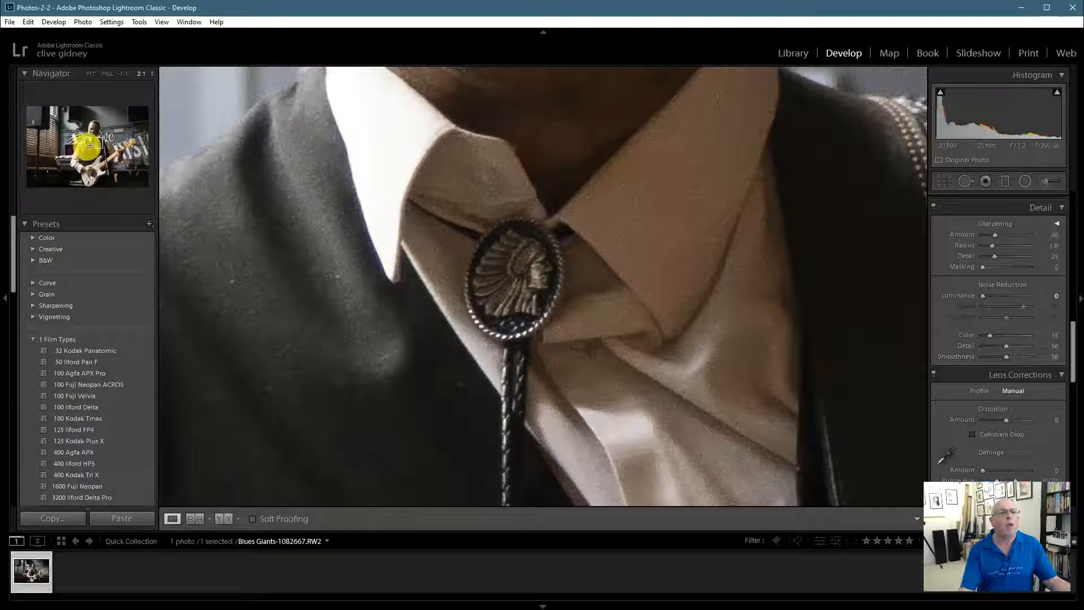
- Check the color noise Smoothness on the plain wall beside the singer's head, and return to the collar area
left_click(111, 126)
left_click_drag(111, 126, 106, 121)
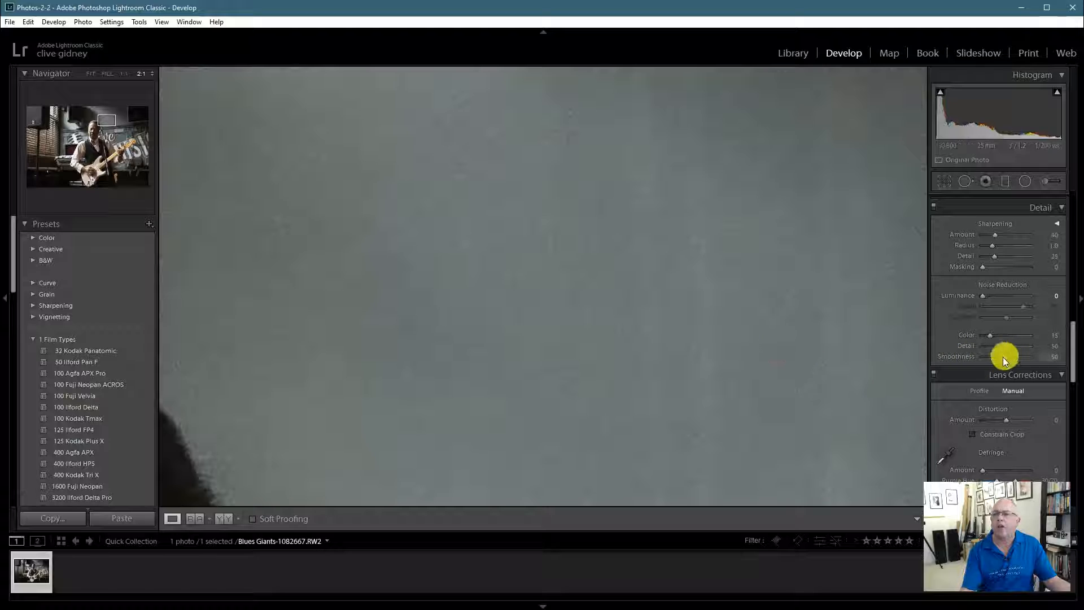
mouse_move(1006, 357)
left_mouse_down()
mouse_move(1044, 359)
mouse_move(985, 361)
mouse_move(1033, 360)
mouse_move(1007, 358)
left_mouse_up()
left_click_drag(111, 120, 97, 140)
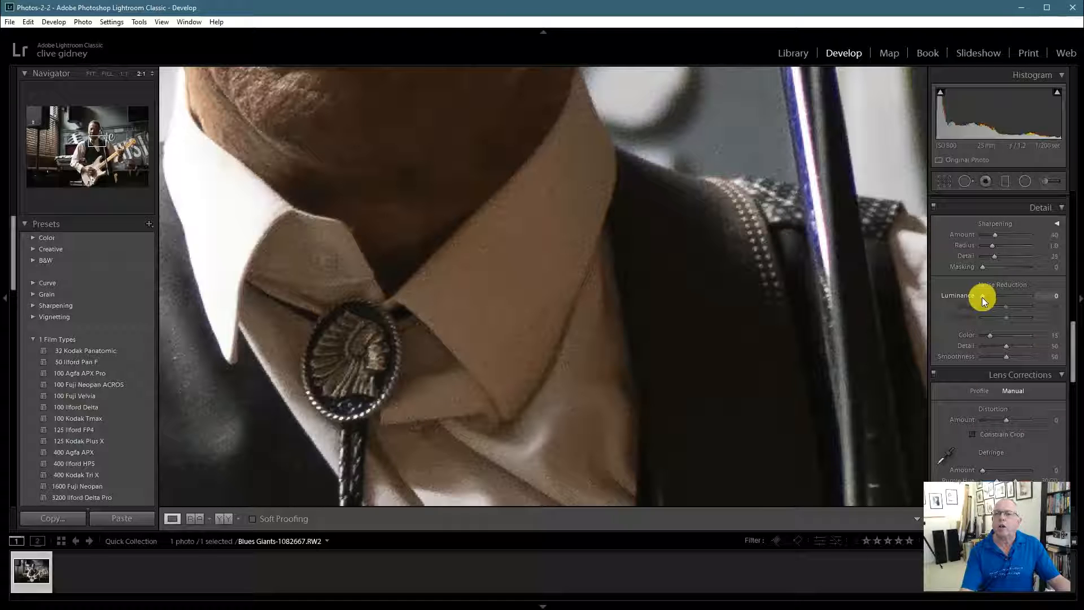
- Try Luminance noise reduction at 80, compare it with 0 on the guitar body, and test the luminance Detail slider
left_click_drag(982, 297, 984, 297)
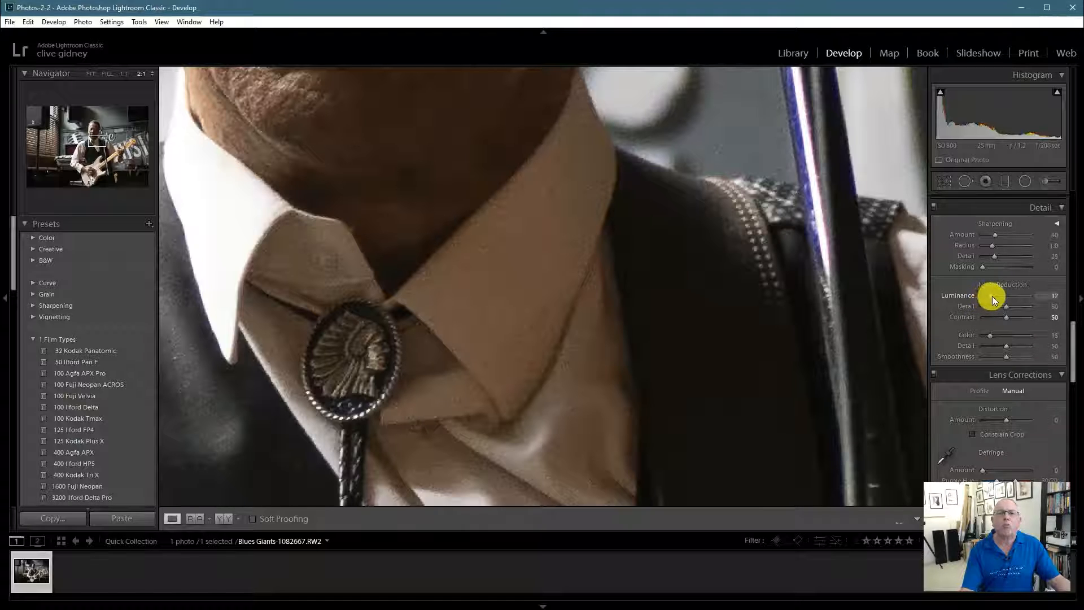
mouse_move(1002, 295)
left_mouse_down()
mouse_move(1021, 293)
mouse_move(1006, 310)
mouse_move(1021, 296)
left_mouse_up()
mouse_move(116, 151)
left_mouse_down()
mouse_move(103, 142)
mouse_move(95, 162)
left_mouse_up()
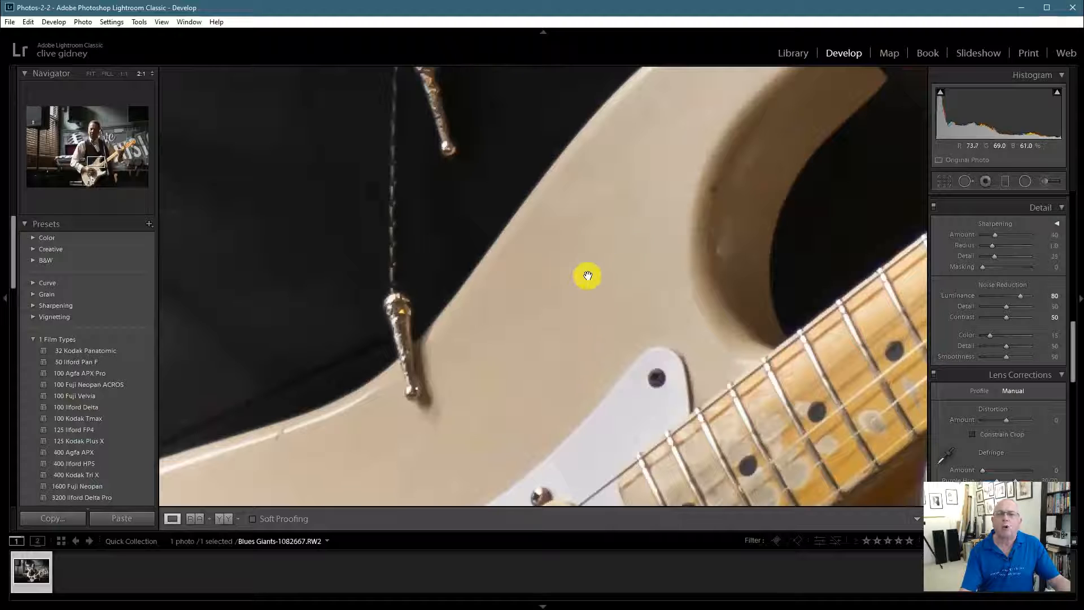
left_click_drag(1020, 296, 960, 296)
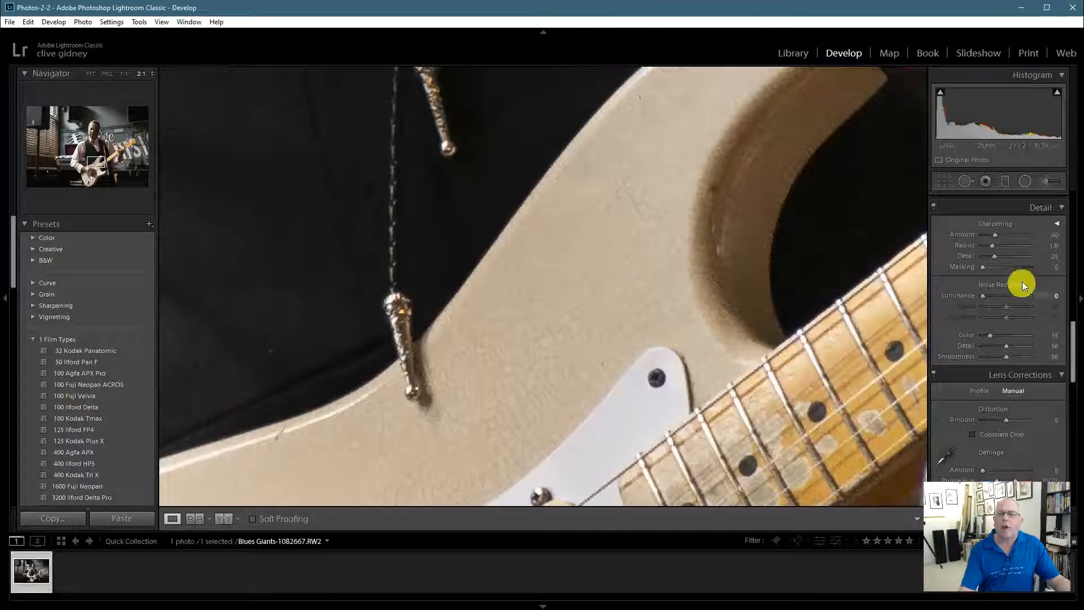
left_click_drag(983, 296, 1021, 297)
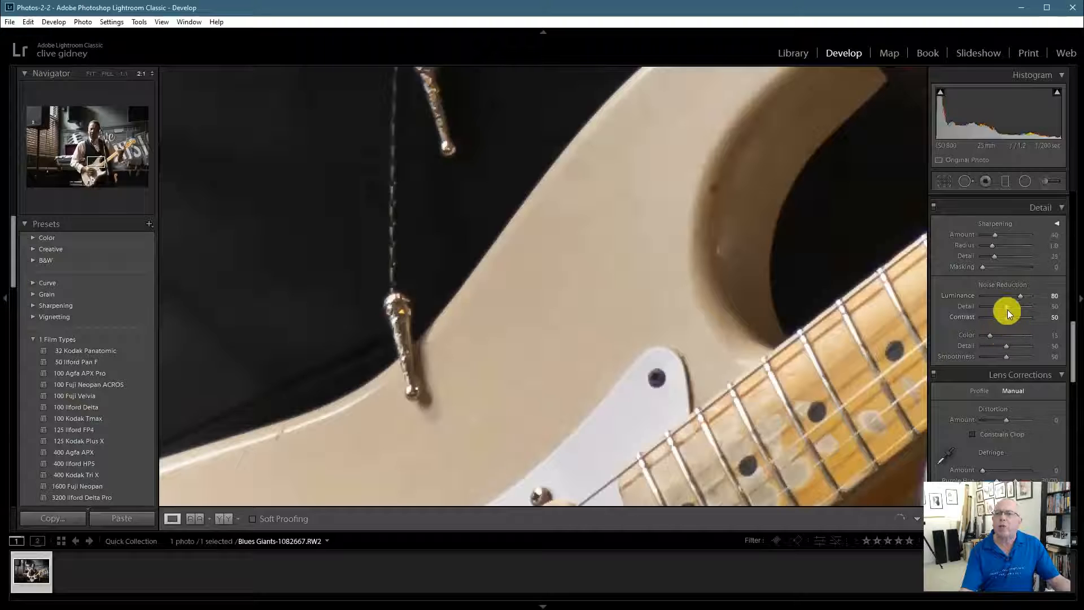
left_click_drag(1007, 307, 1008, 307)
left_click_drag(1007, 307, 1006, 309)
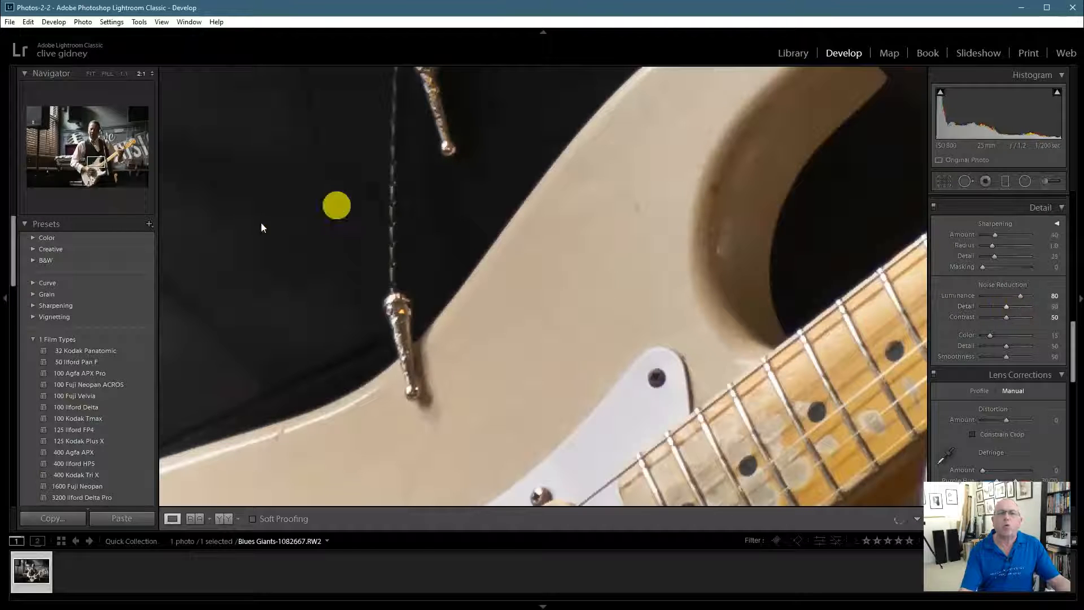
- Set Luminance noise reduction to 50, judging the effect on the collar and tie
left_click_drag(99, 155, 96, 143)
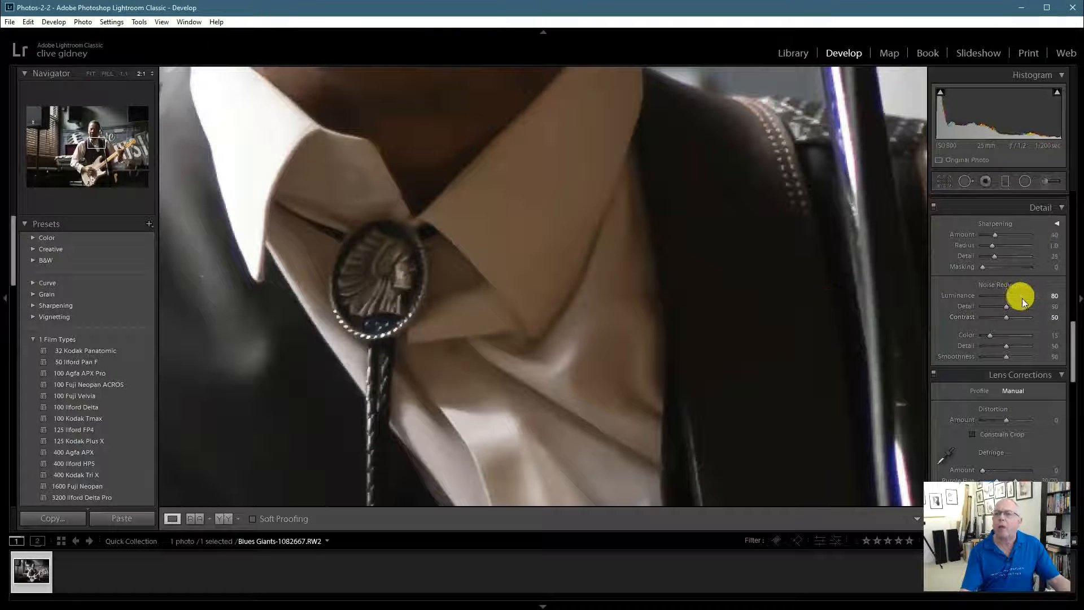
left_click_drag(1015, 295, 1014, 295)
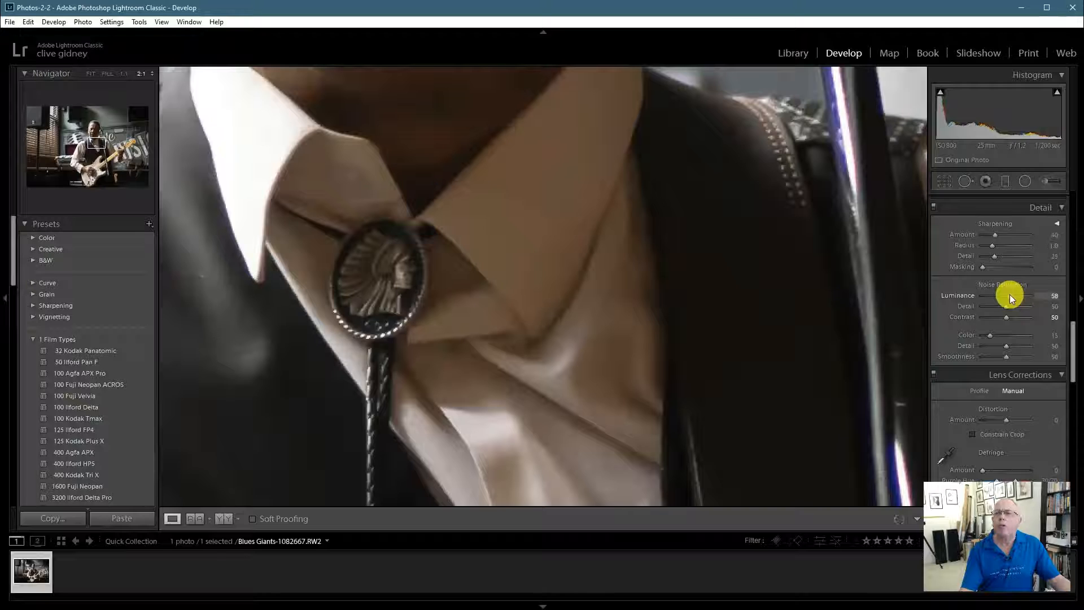
left_click_drag(1009, 294, 1005, 295)
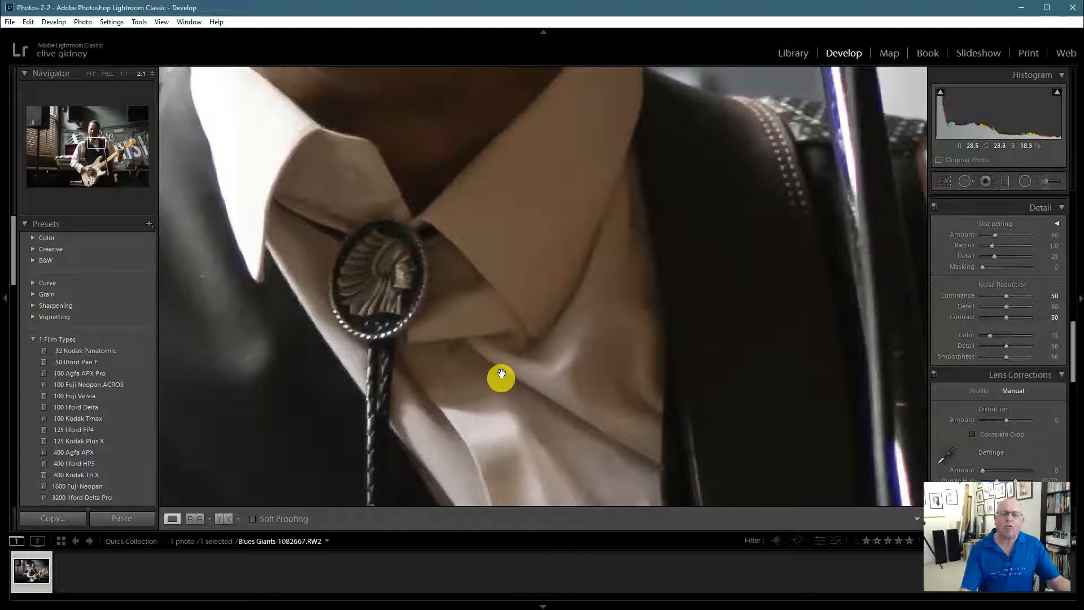
- Set the luminance noise reduction Detail to 81 and Contrast to 50, judging the effect on the guitar body
left_click_drag(507, 422, 502, 57)
left_click_drag(612, 377, 548, 152)
left_click_drag(667, 383, 709, 122)
left_click_drag(501, 363, 579, 300)
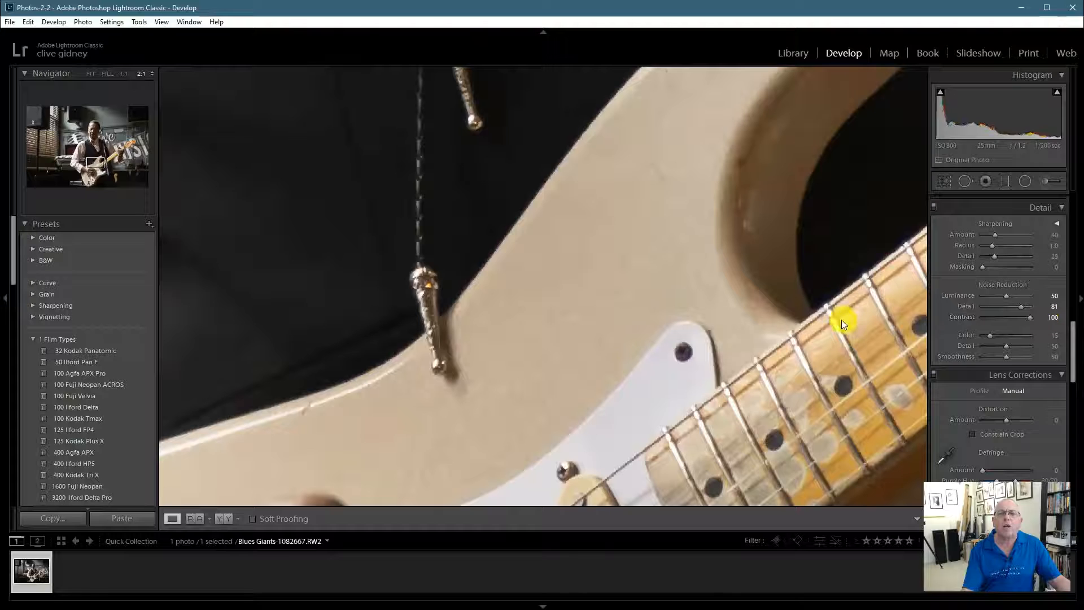
left_click_drag(1028, 319, 978, 320)
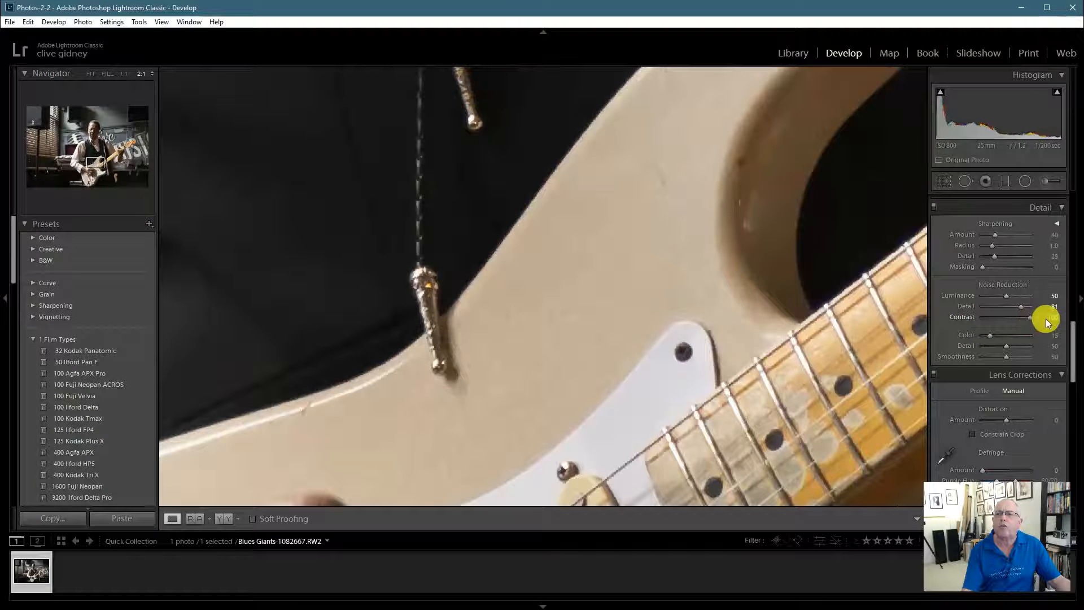
left_click_drag(1045, 320, 1026, 321)
left_click_drag(1007, 320, 1008, 319)
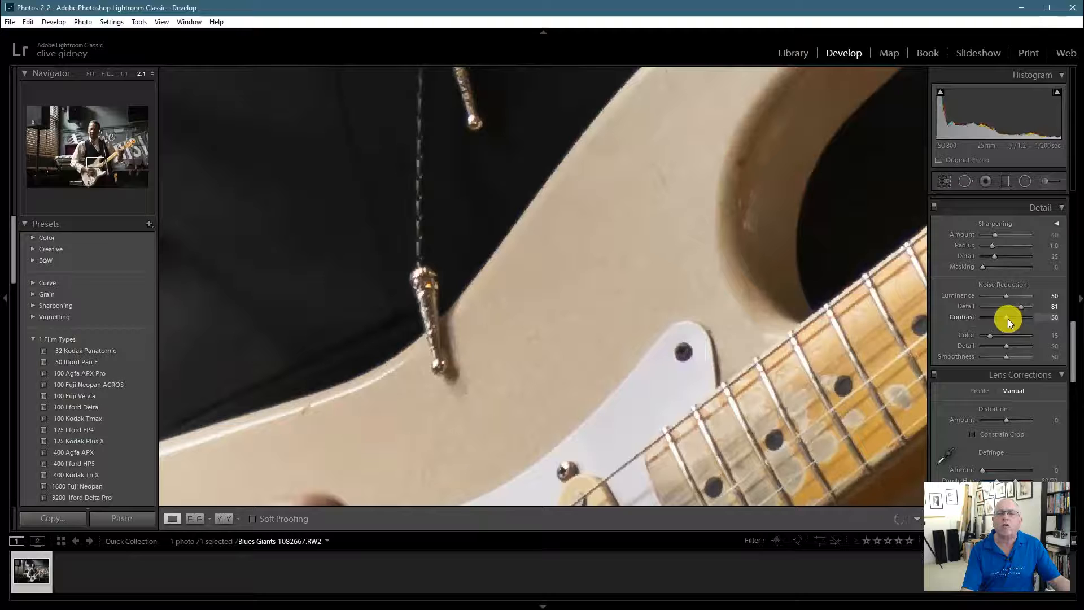
- Examine the noise reduction across the vest, shirt, face, microphone and guitar at 2:1, and return to the full photo
left_click(676, 321)
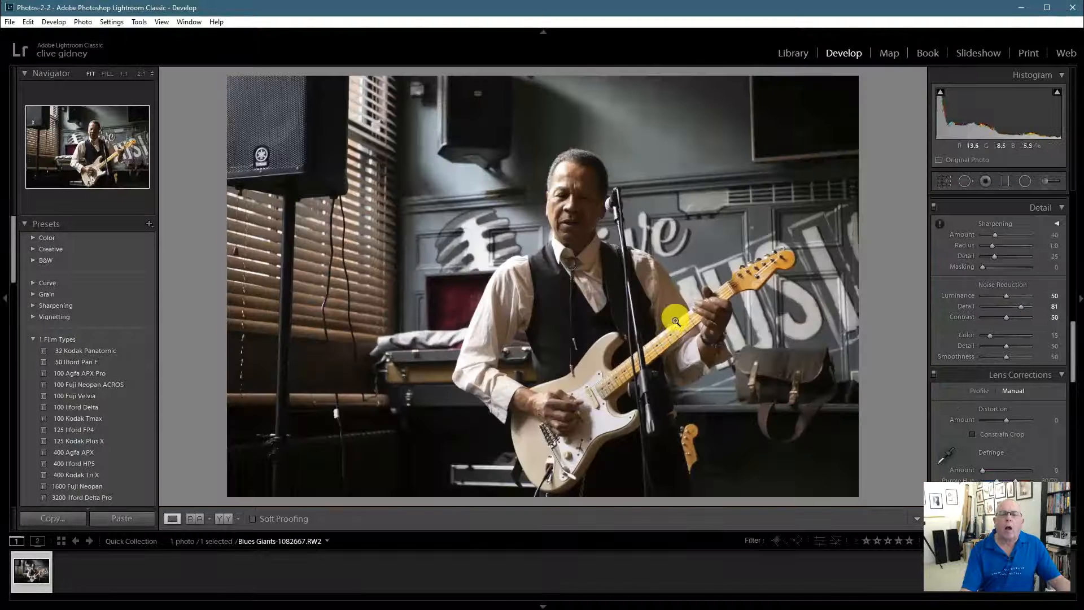
left_click(575, 259)
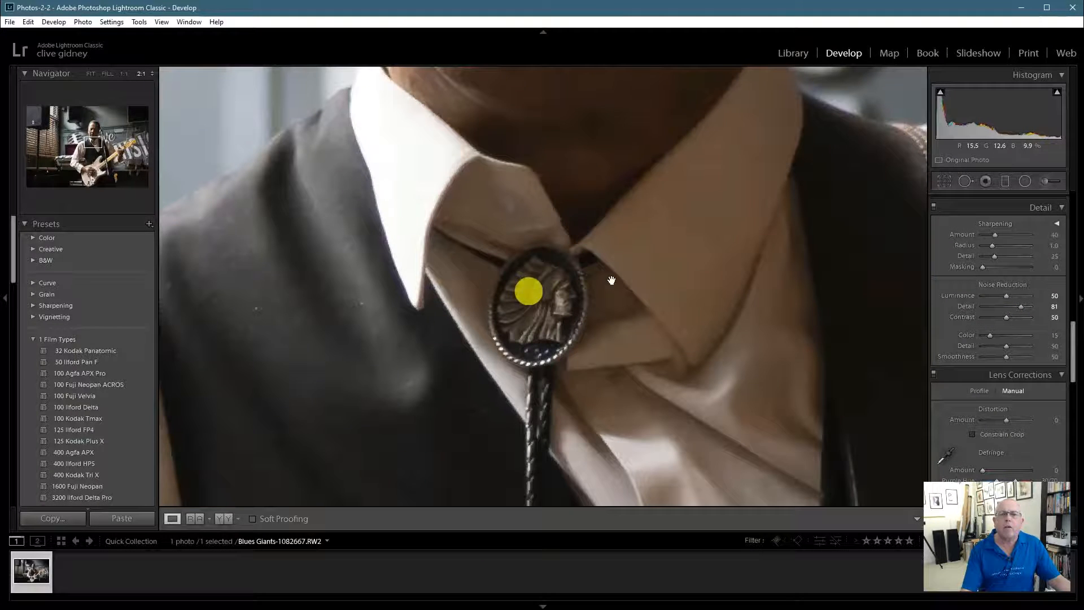
left_click_drag(346, 271, 631, 223)
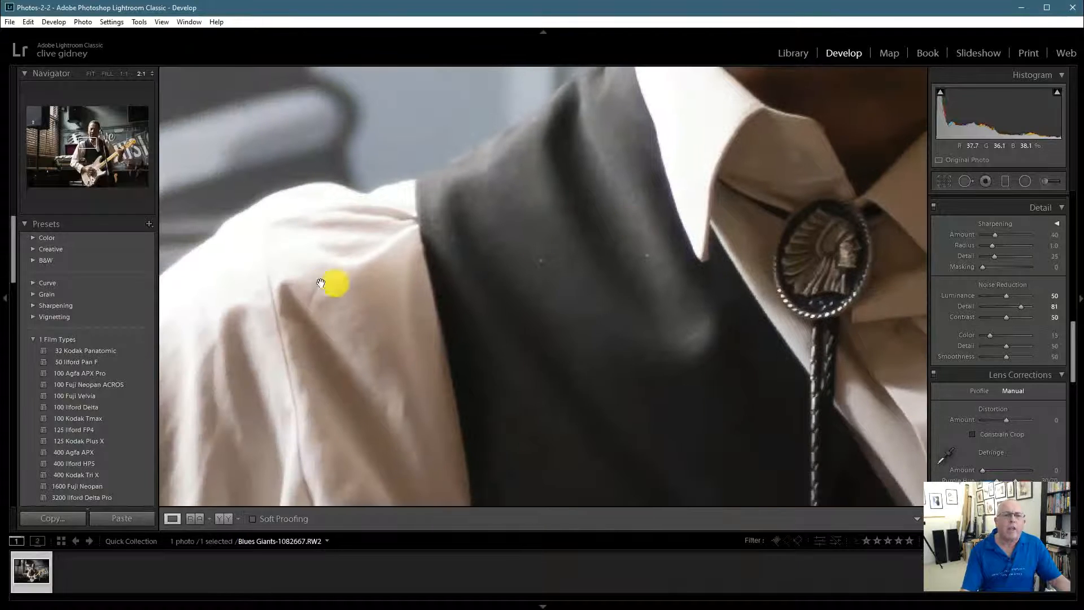
left_click_drag(344, 341, 388, 468)
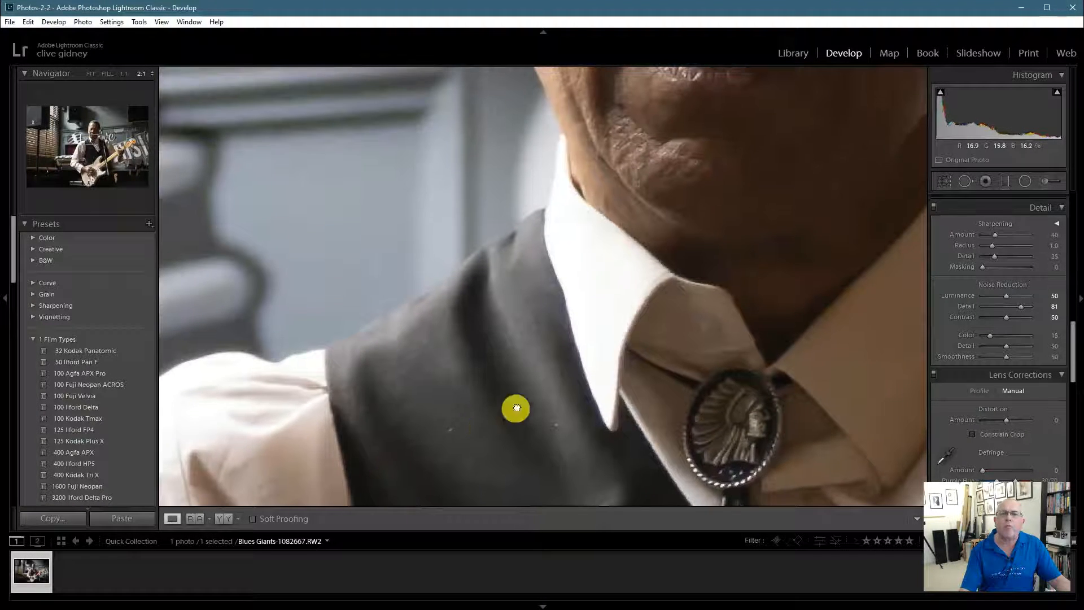
left_click_drag(516, 407, 368, 544)
left_click_drag(581, 266, 543, 462)
left_click_drag(579, 259, 558, 372)
mouse_move(598, 191)
left_mouse_down()
mouse_move(417, 411)
mouse_move(484, 158)
mouse_move(496, 316)
mouse_move(516, 101)
left_mouse_up()
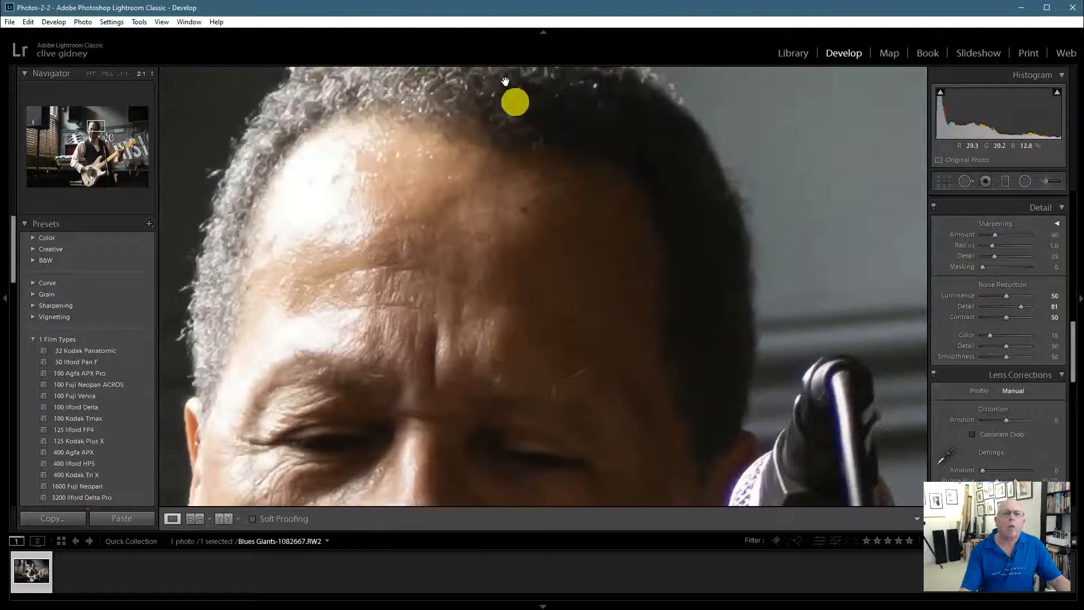
left_click_drag(515, 167, 665, 99)
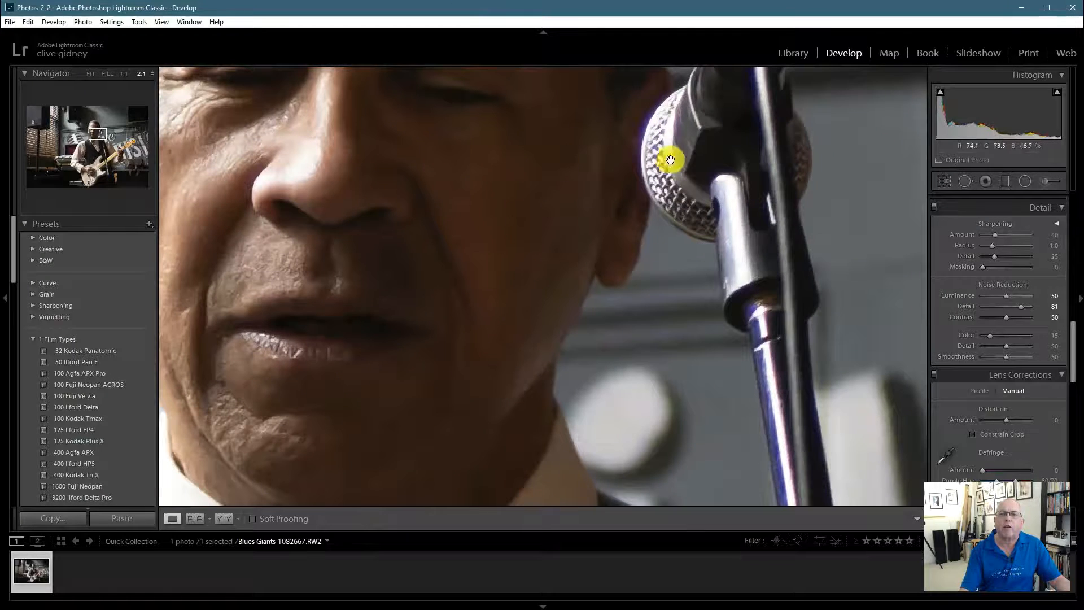
left_click_drag(574, 271, 583, 134)
left_click_drag(578, 497, 547, 48)
left_click_drag(548, 233, 539, 17)
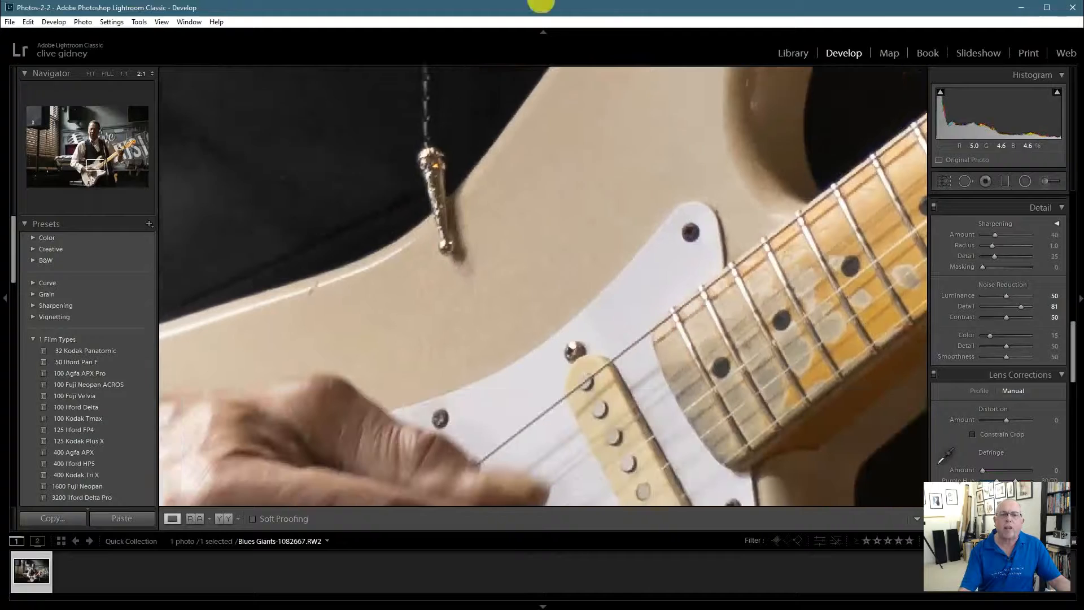
left_click_drag(625, 283, 604, 256)
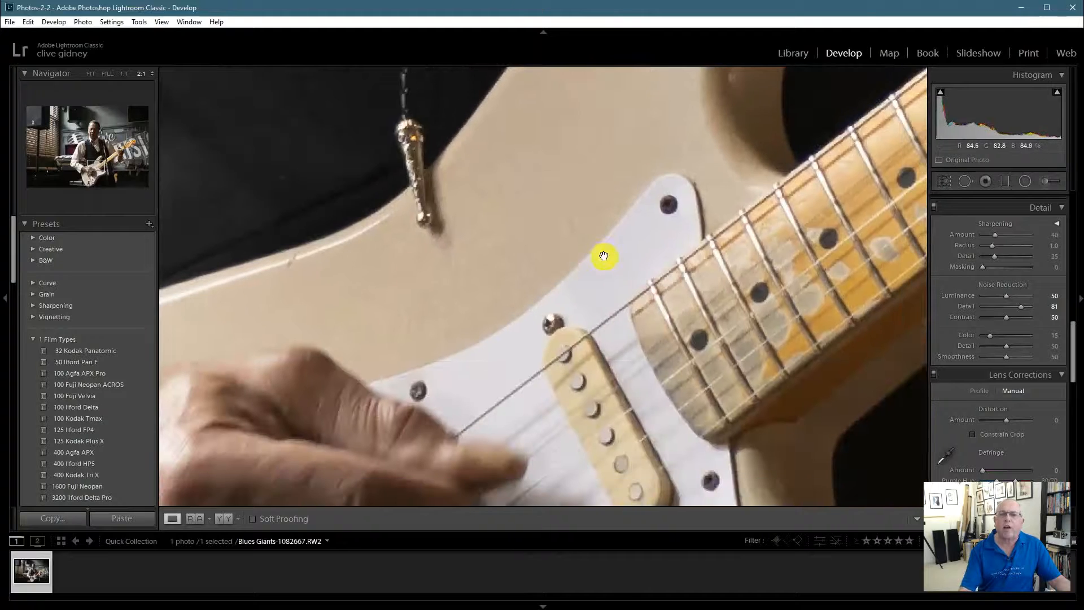
left_click(559, 231)
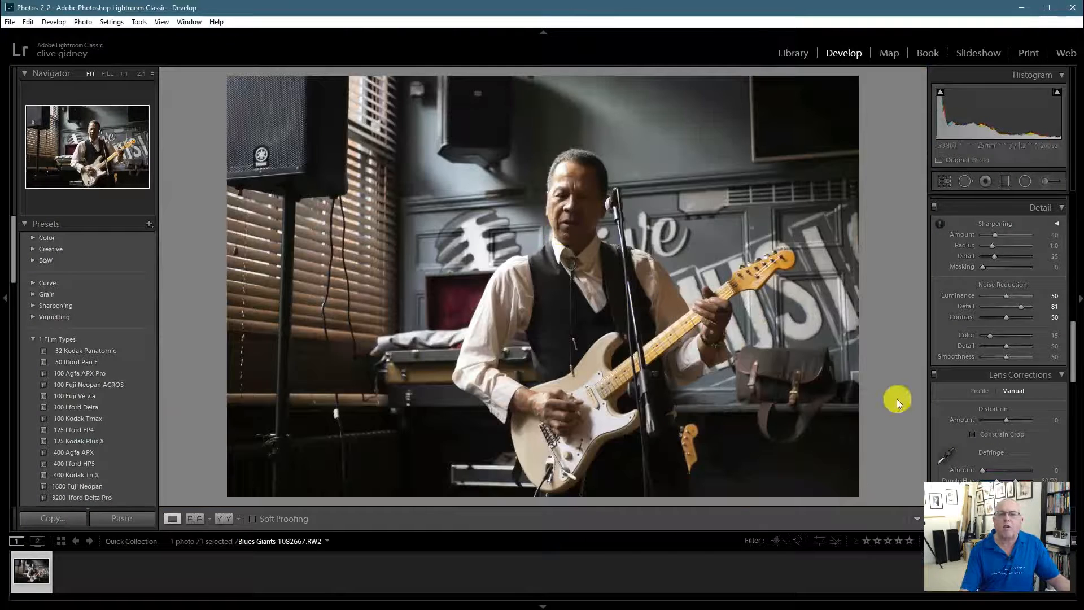